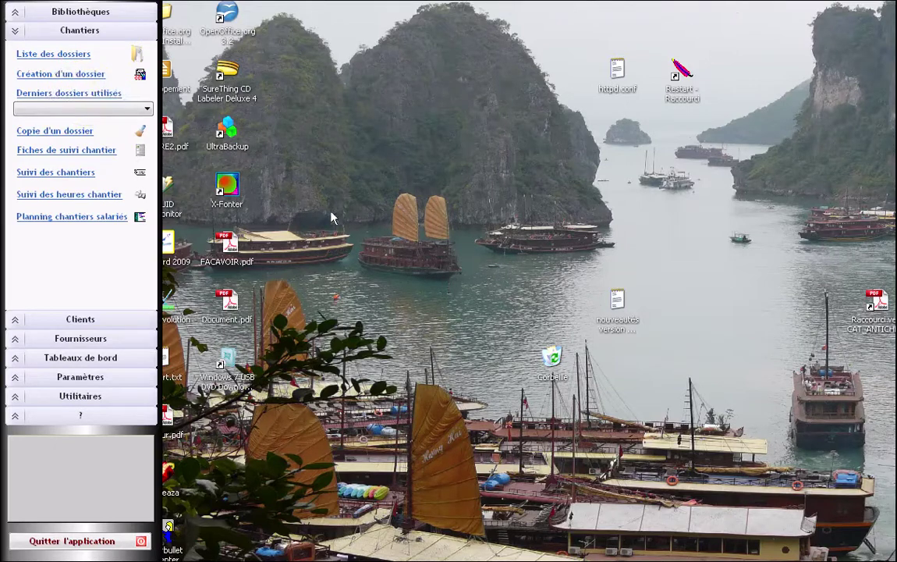
- Open dossier 1187 from the list of dossiers sorted by number
click(62, 54)
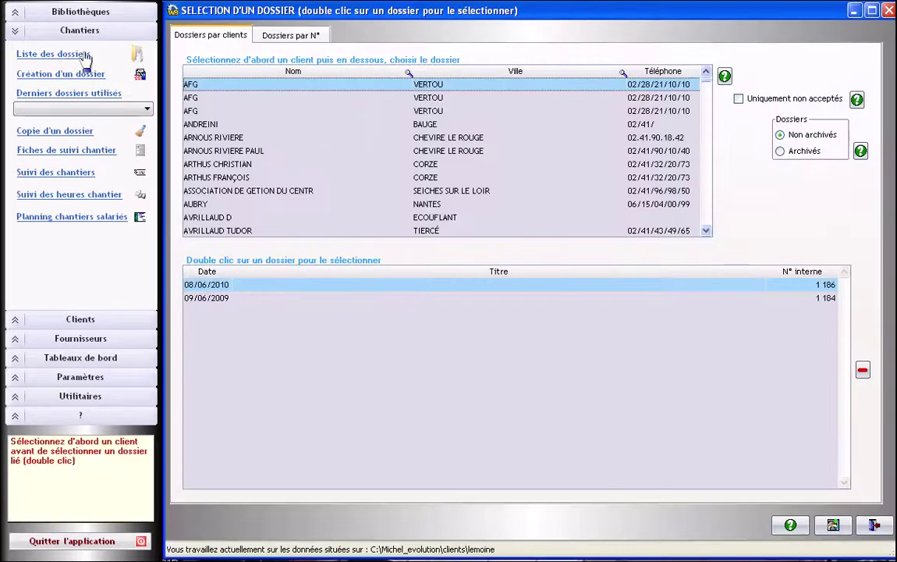
click(275, 36)
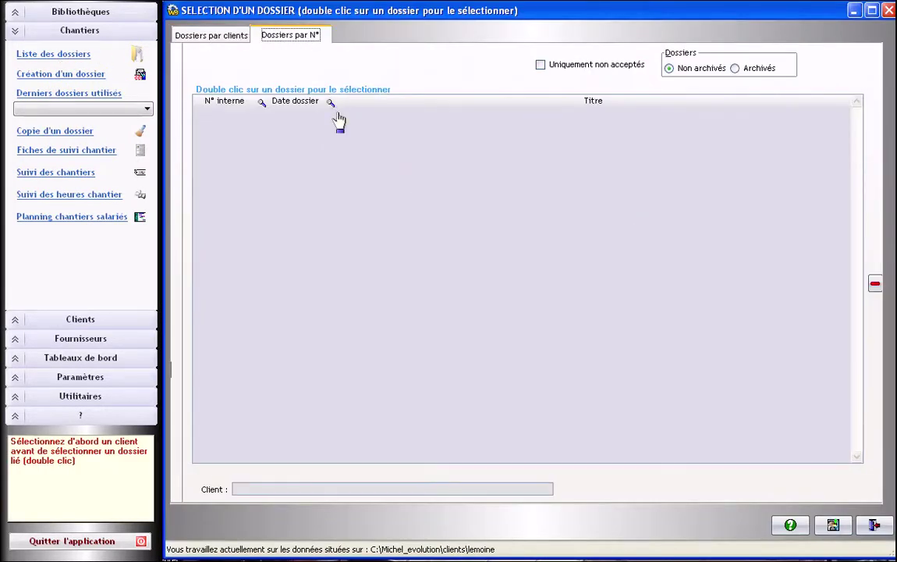
double_click(340, 117)
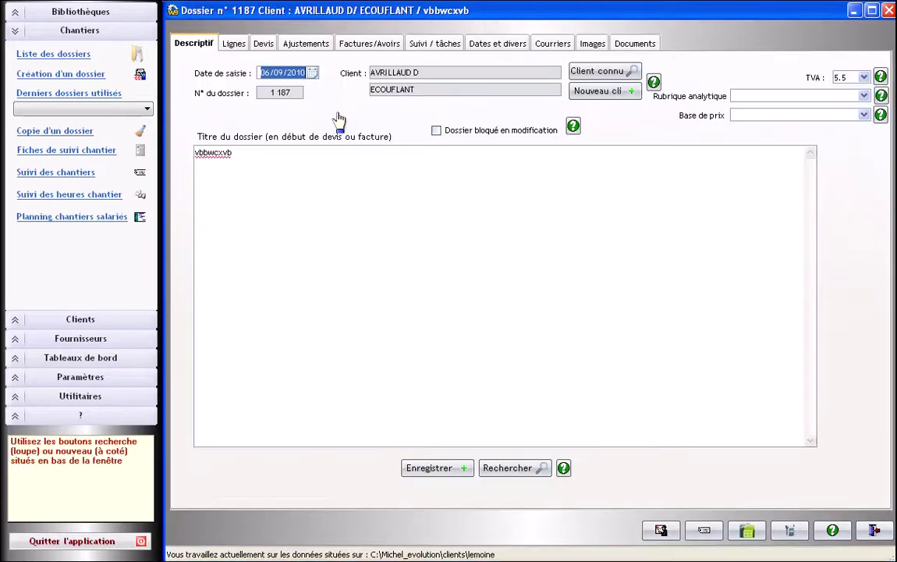
- Show a print preview of quote 1187 from the dossier's Devis tab
click(263, 44)
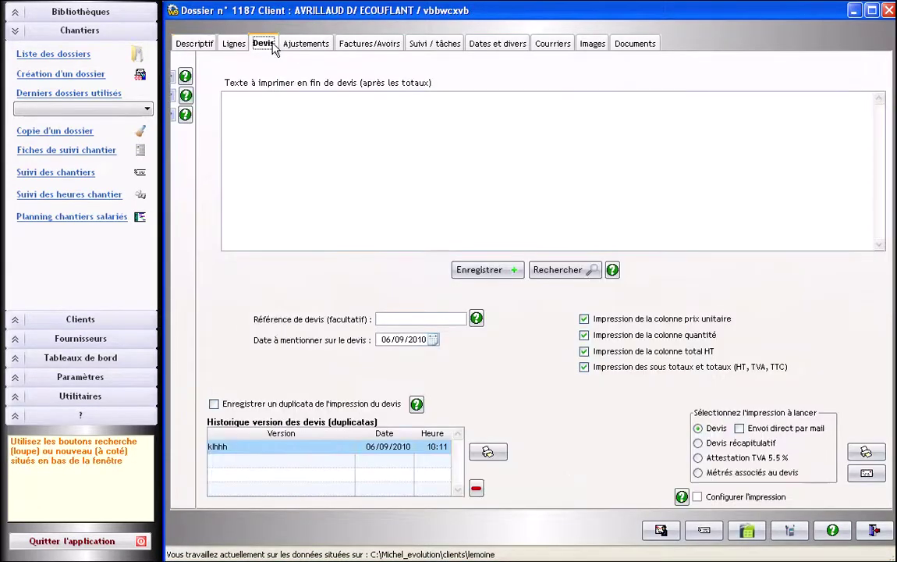
click(858, 454)
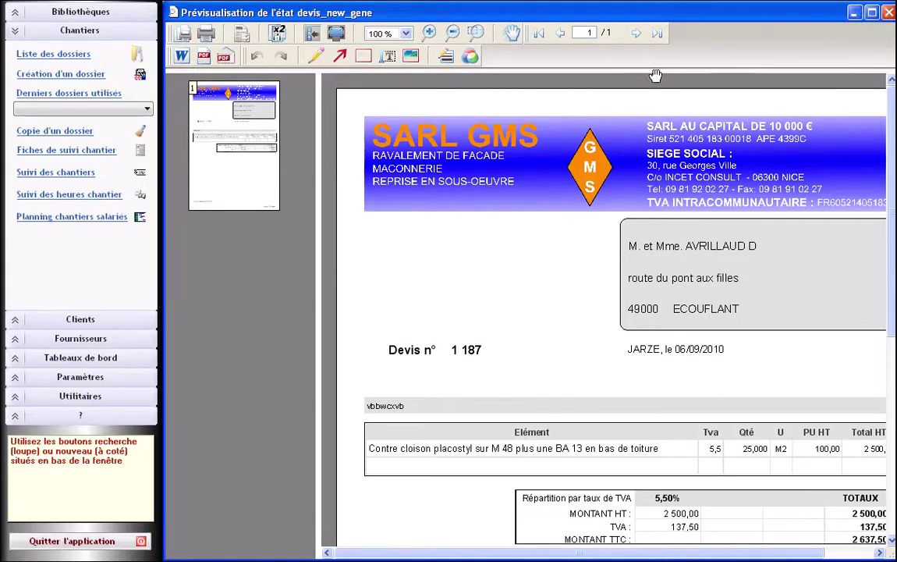
- Close the Prévisualisation window, then close dossier 1187
click(889, 12)
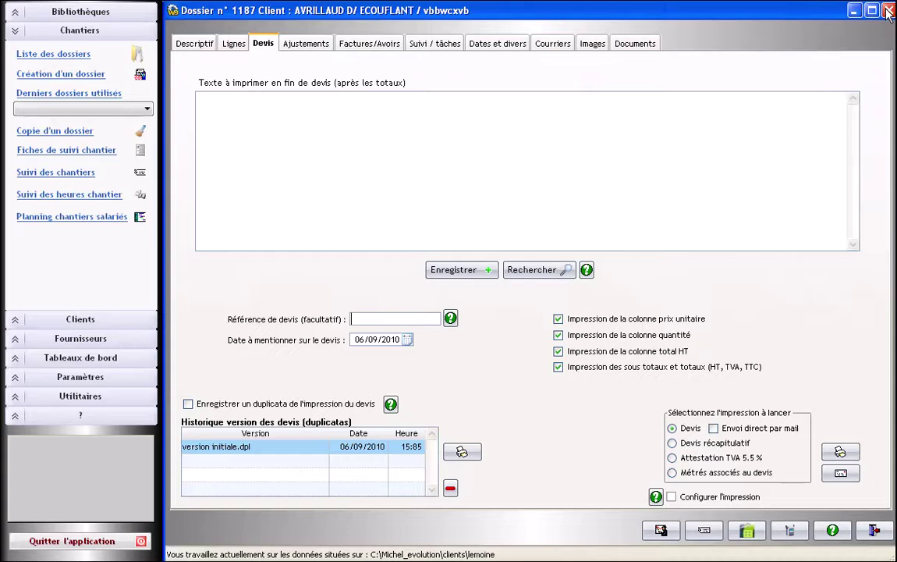
click(874, 530)
- Display the Envois par mail settings under Paramètres > Autres, showing SMTP server smtp.sfr.fr, port 25
click(877, 535)
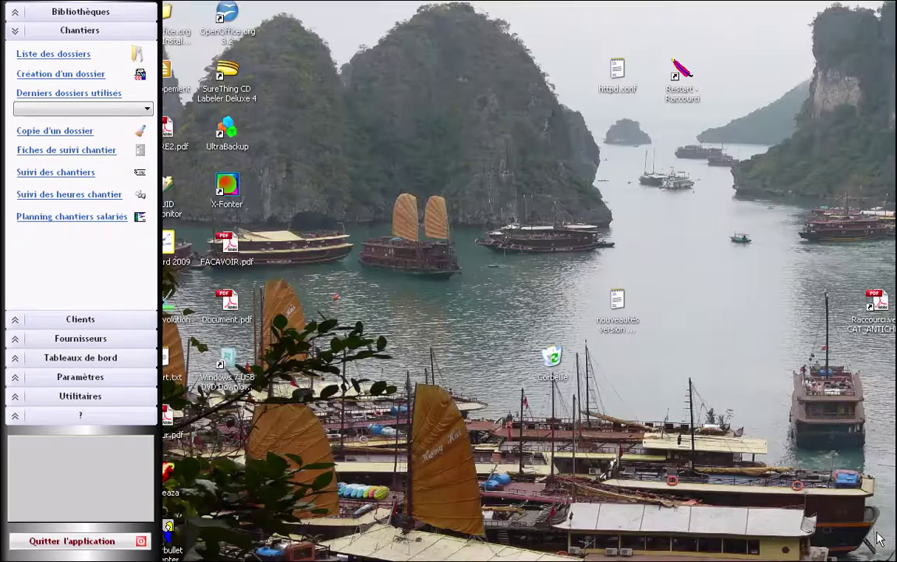
click(92, 376)
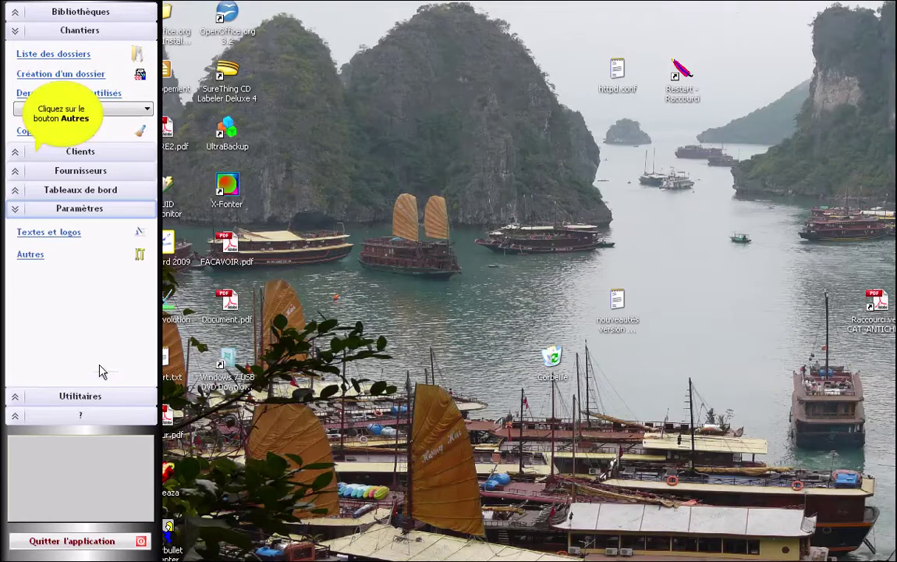
click(39, 158)
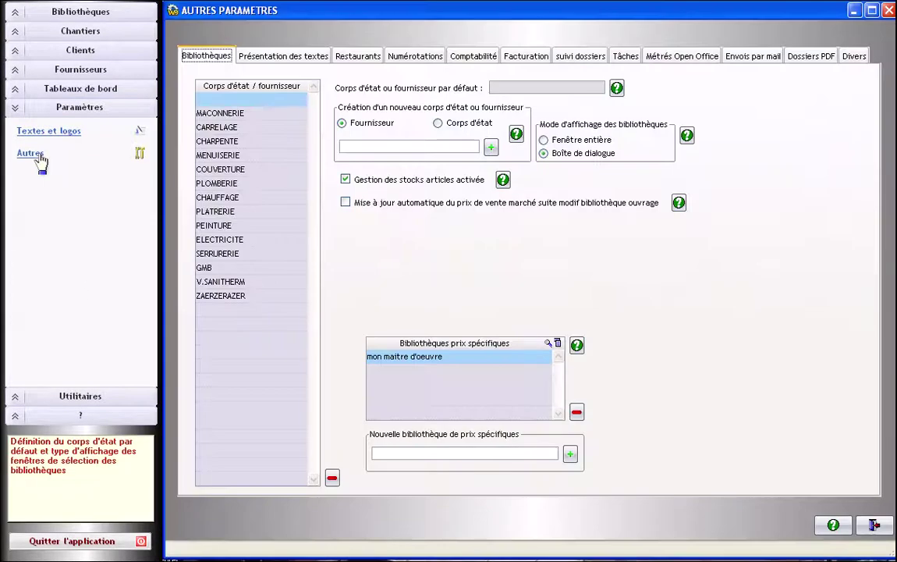
click(757, 57)
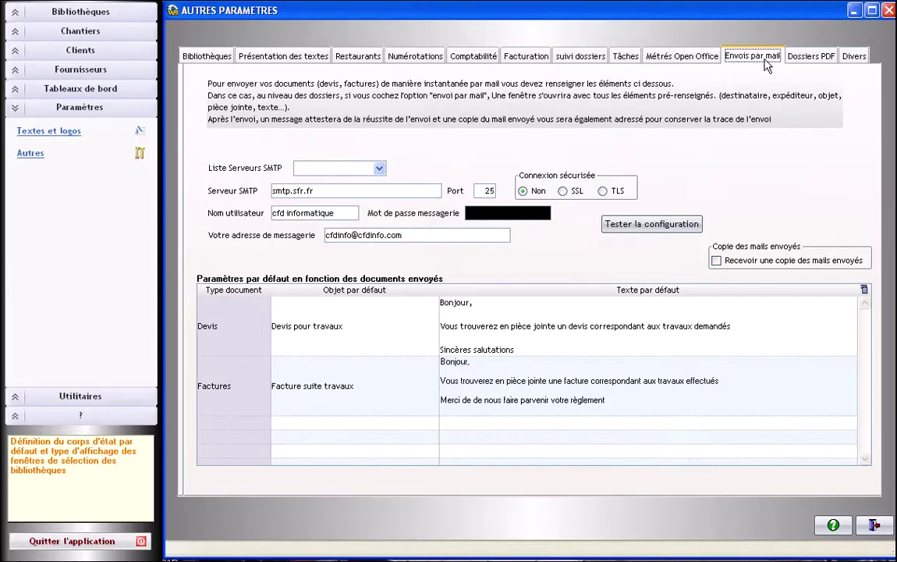
click(378, 169)
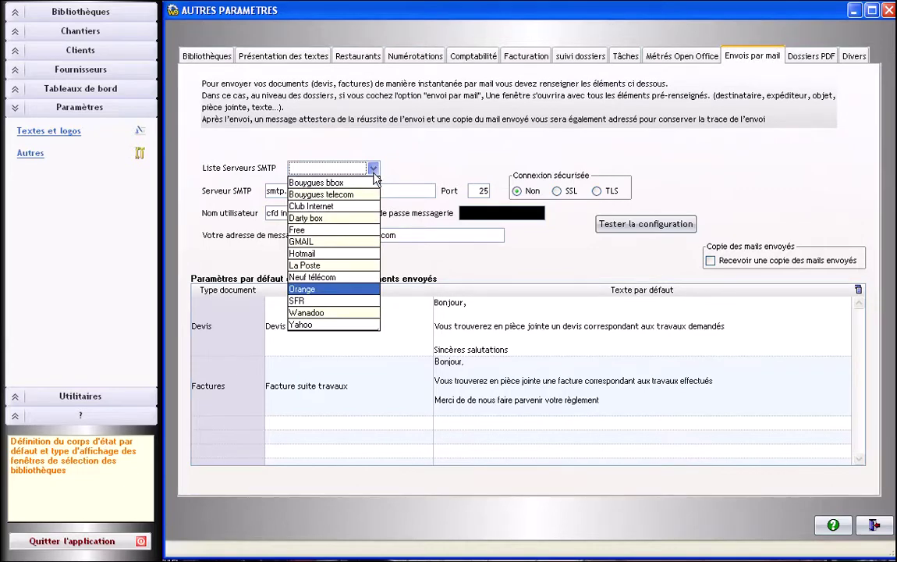
click(374, 174)
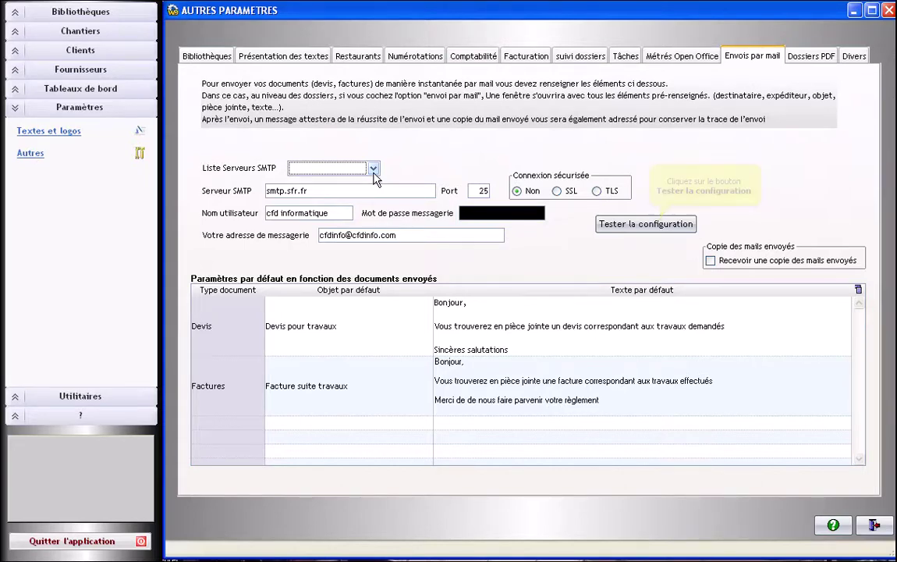
click(658, 229)
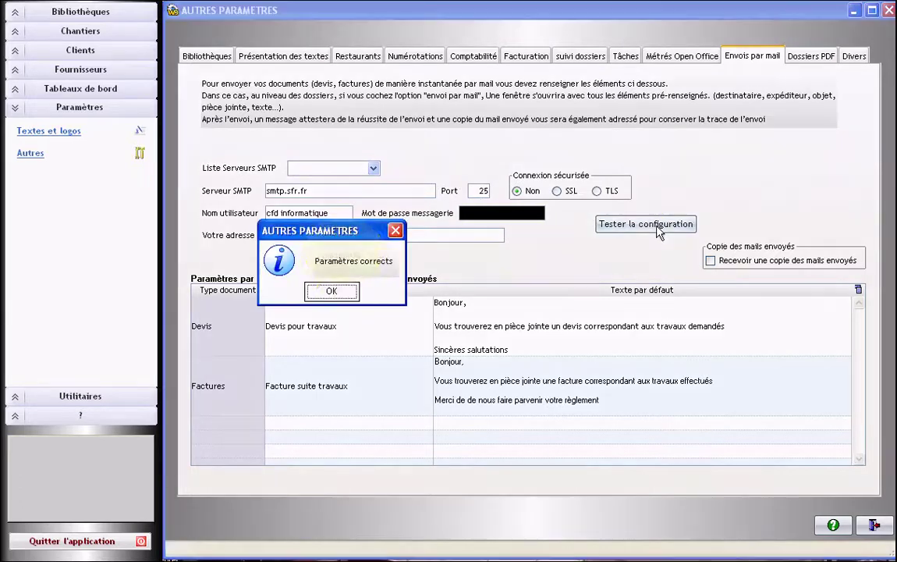
click(331, 292)
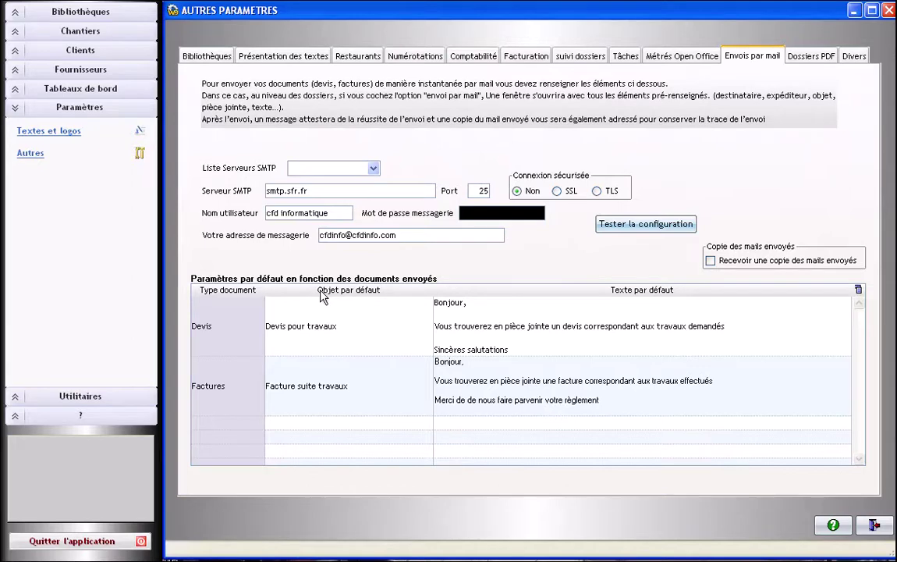
- Close the settings and reopen dossier 1187 from the Dossiers par N° list
click(876, 526)
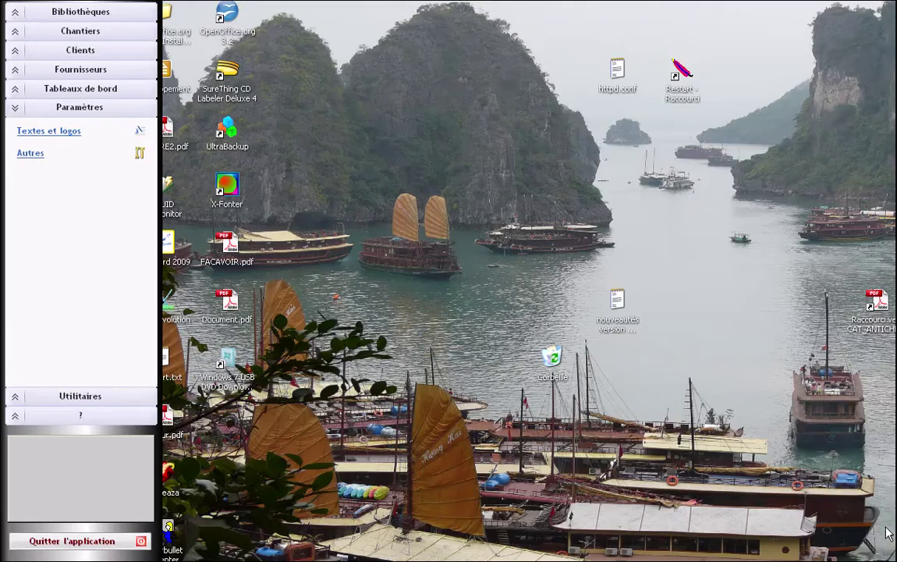
click(72, 31)
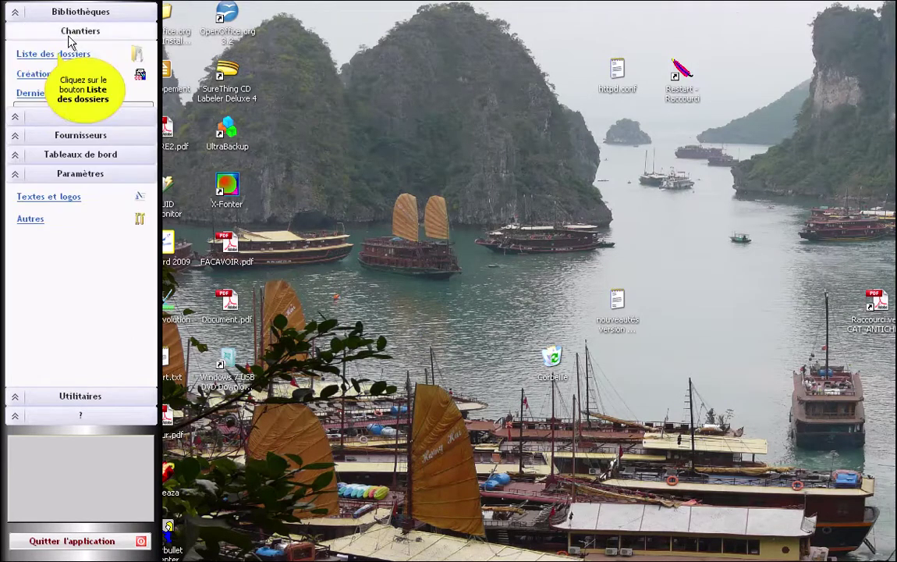
click(61, 54)
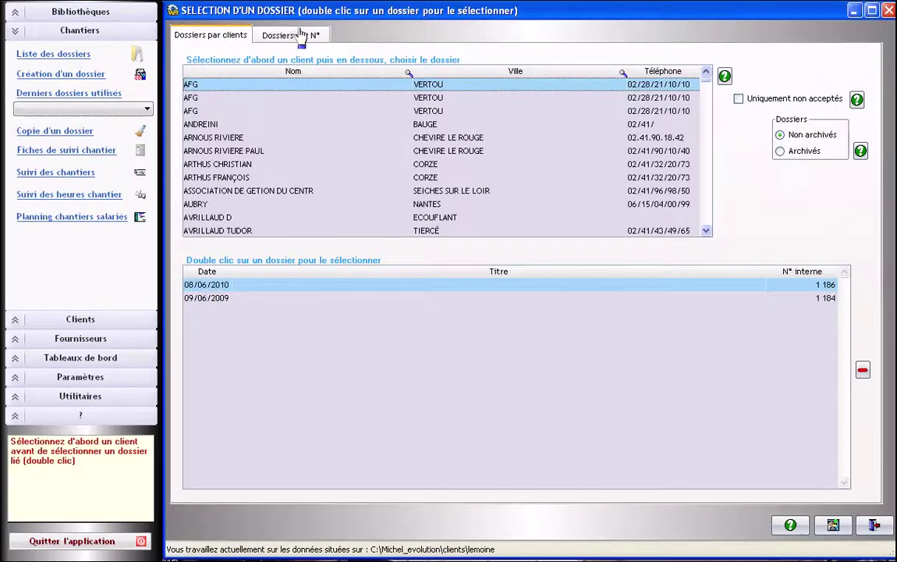
click(270, 35)
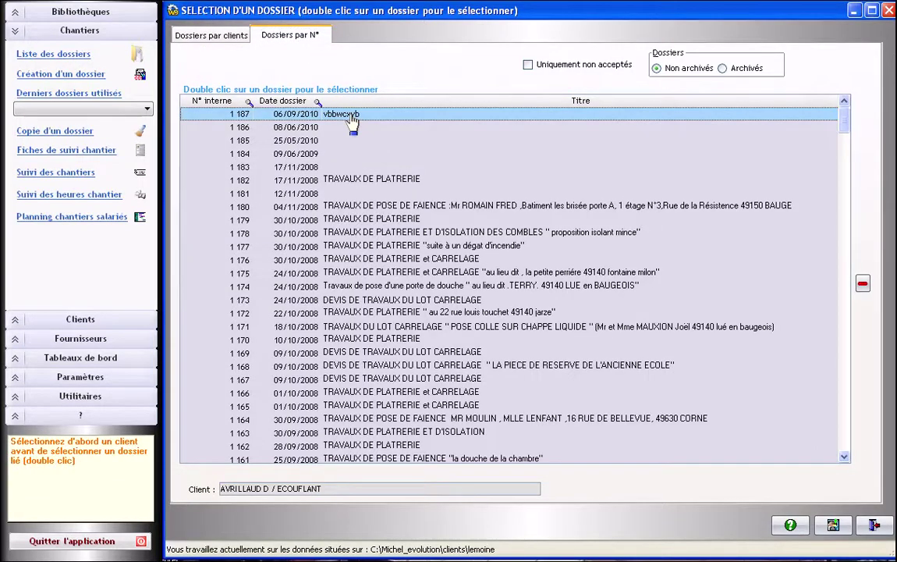
double_click(351, 116)
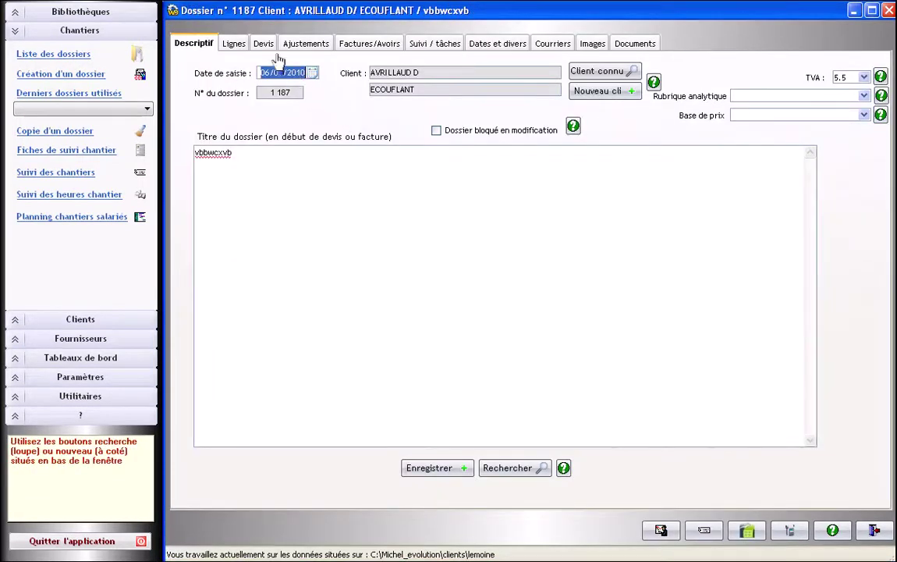
- On the Devis tab, tick Envoi direct par mail and print the quote to start the e-mail
click(264, 44)
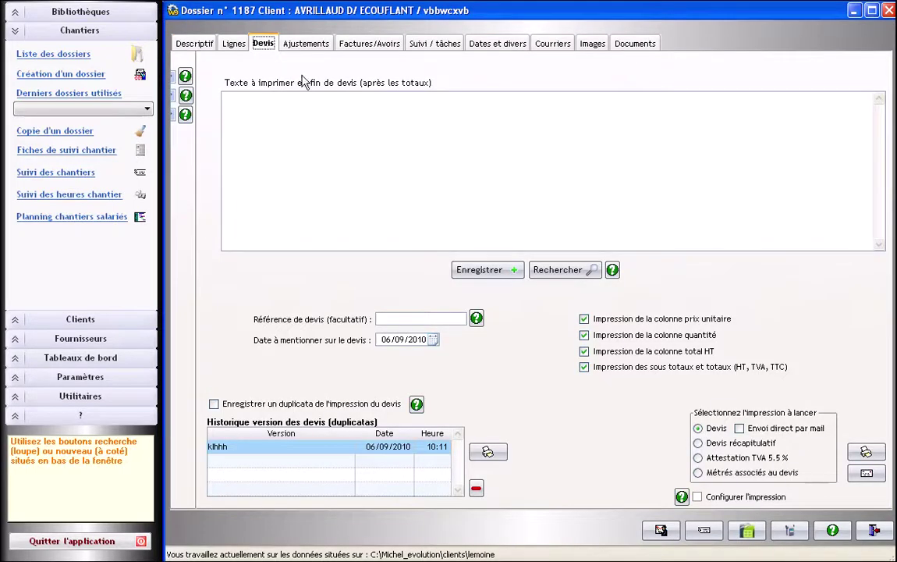
click(725, 431)
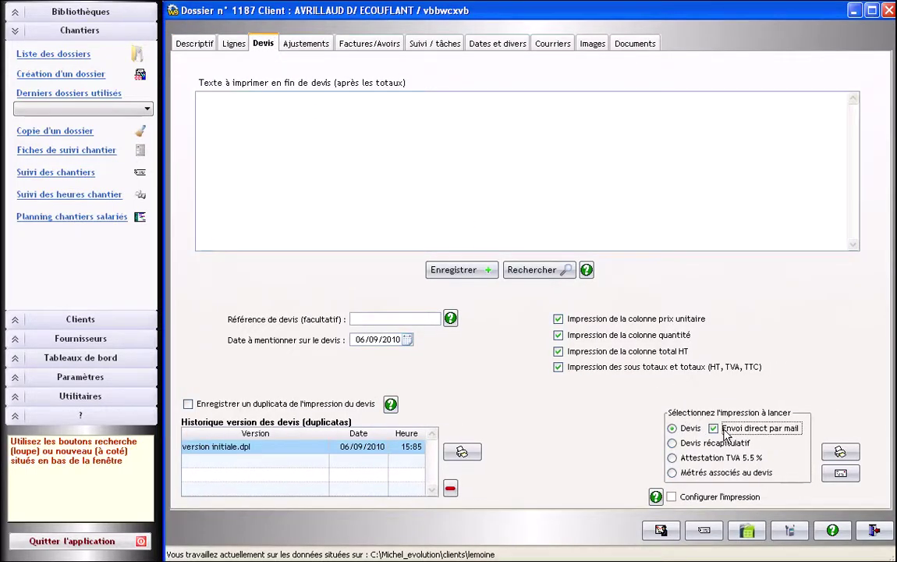
click(841, 453)
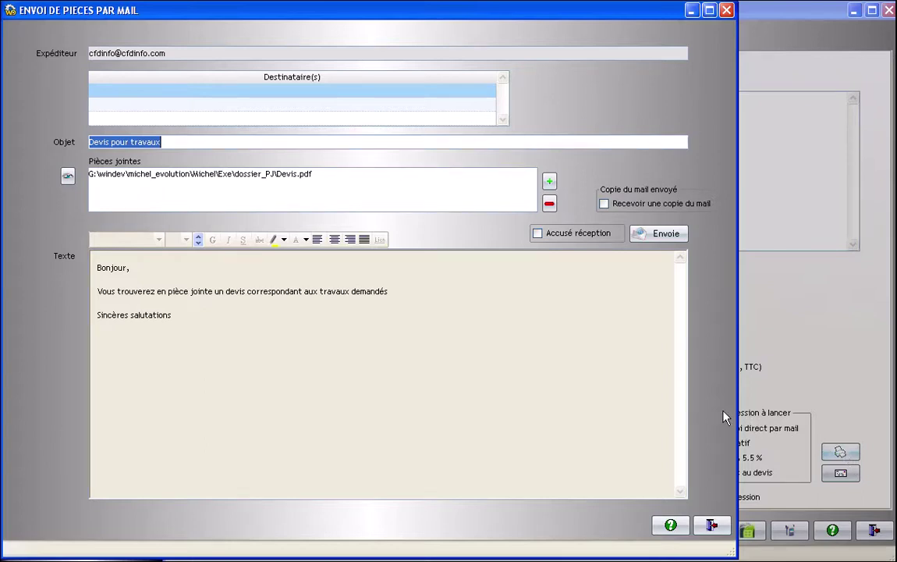
- Enter the recipient's e-mail address, then check the 'Devis pour travaux' subject and message body
click(176, 96)
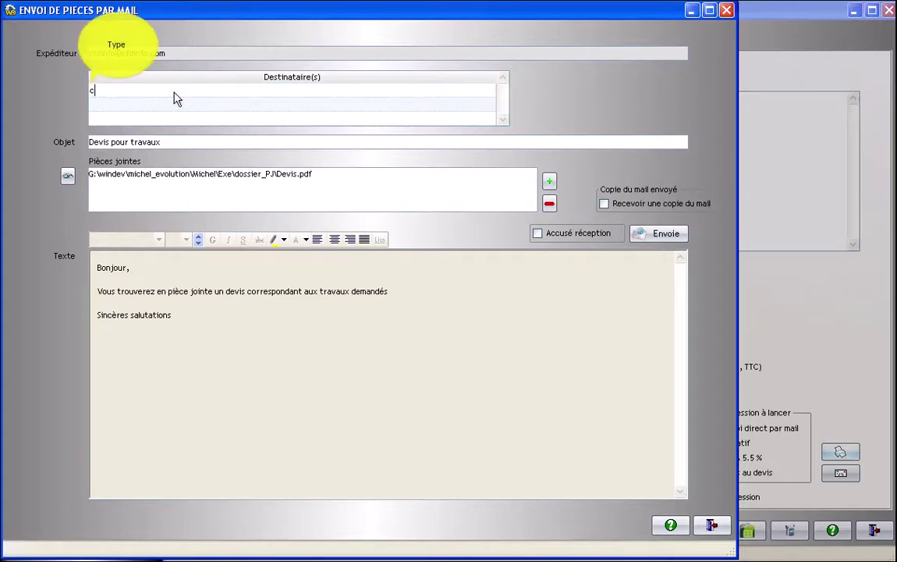
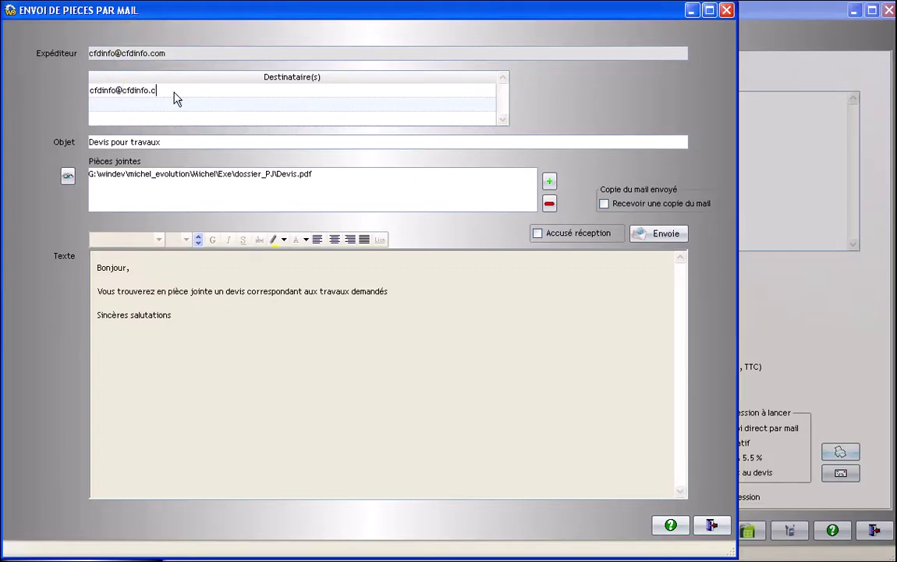
click(172, 142)
click(184, 142)
click(207, 316)
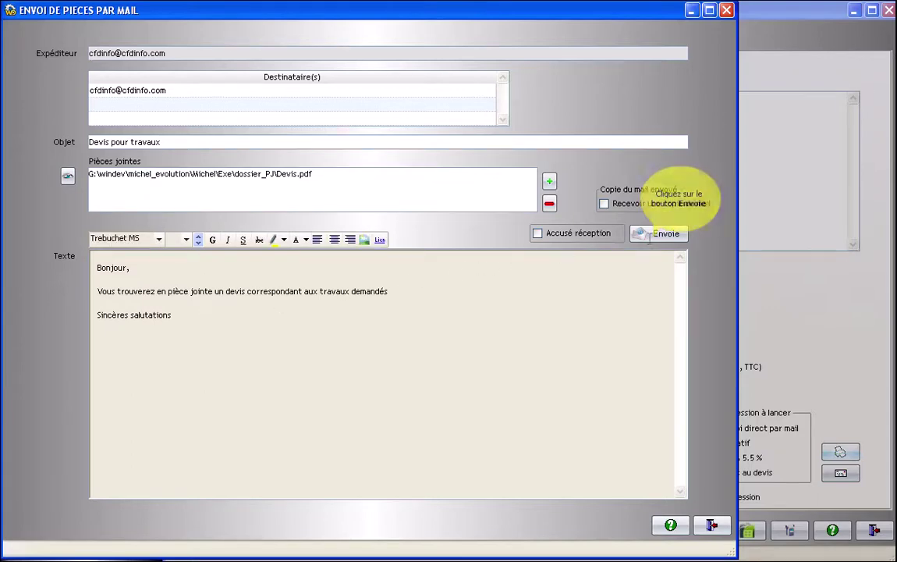
- Send the quote e-mail with Devis.pdf attached and confirm the Message envoyé notice
click(659, 238)
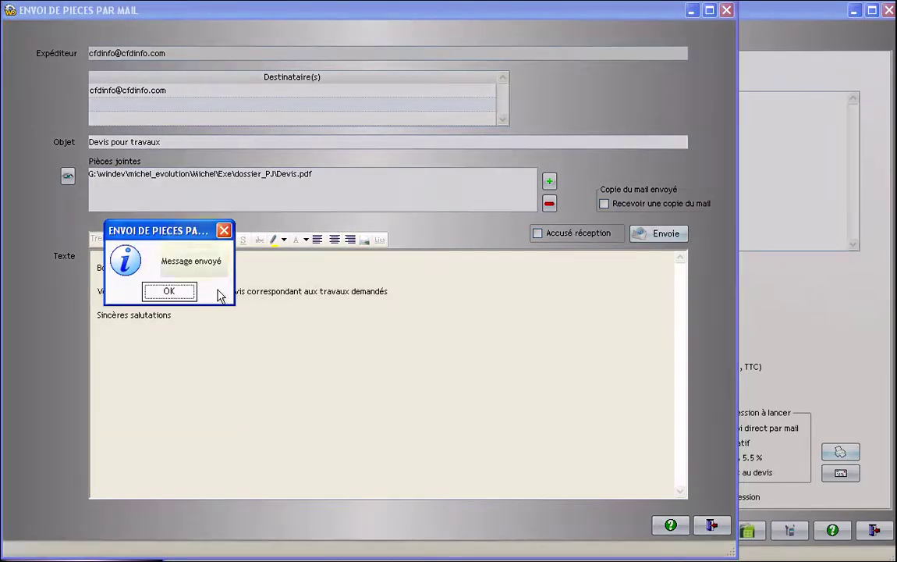
click(178, 294)
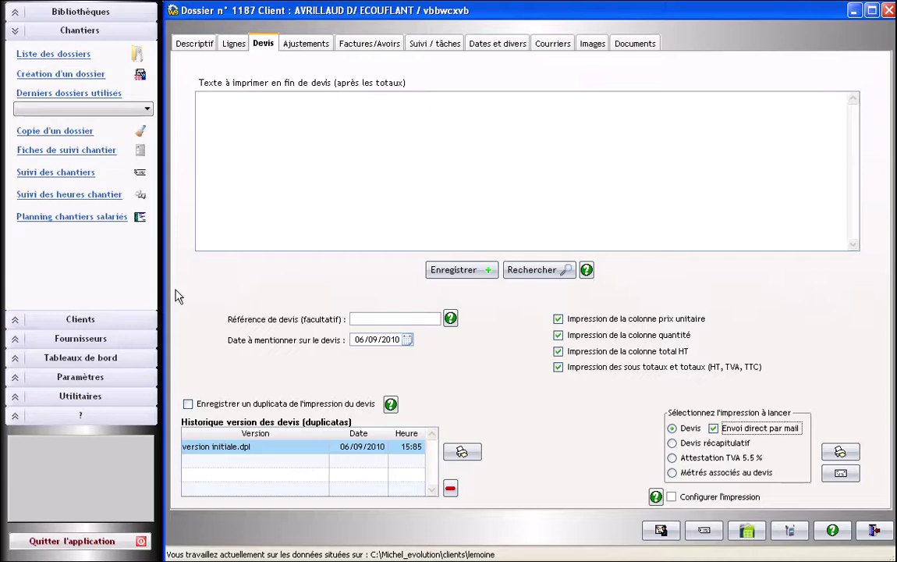
- Open the Suivi / tâches tab to see the 'Envoi devis par mail' task dated 06/09/2010
click(433, 45)
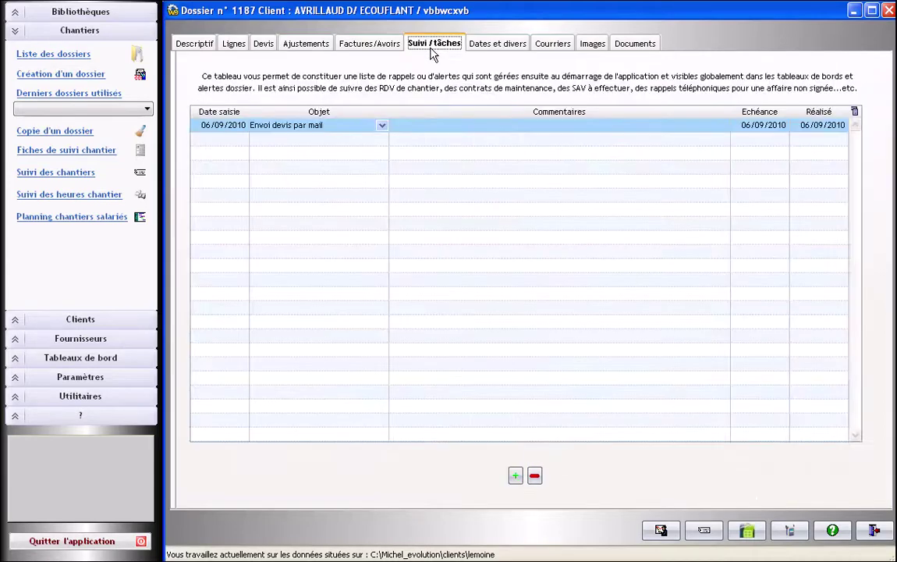